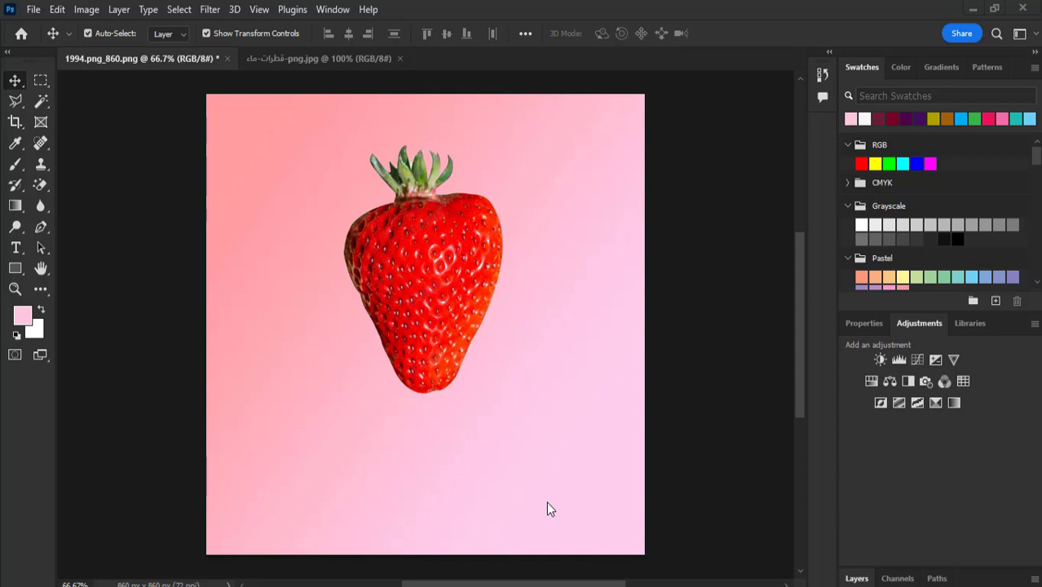
# Expand the Layers panel and select the strawberry layer, Layer 0
pyautogui.click(856, 578)
pyautogui.scroll(-1, 917, 522)
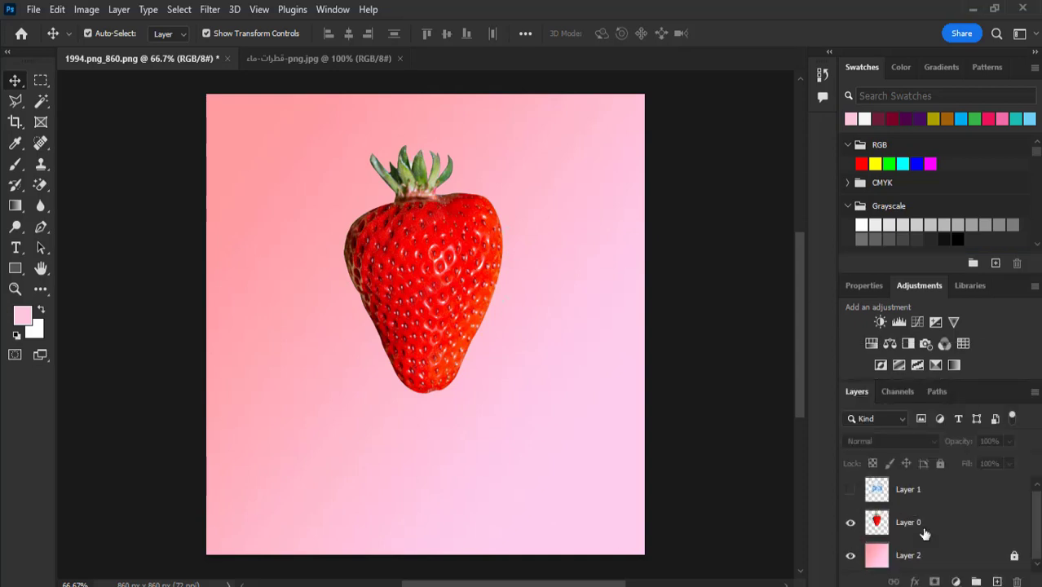
pyautogui.click(939, 529)
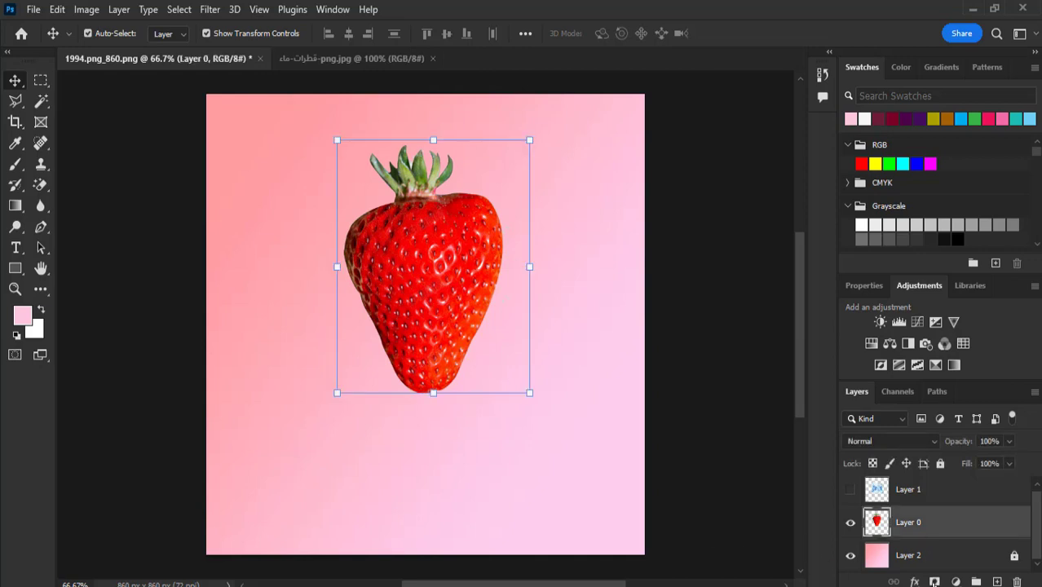
# Add a layer mask to Layer 0 and set up the Brush with black foreground
pyautogui.click(934, 582)
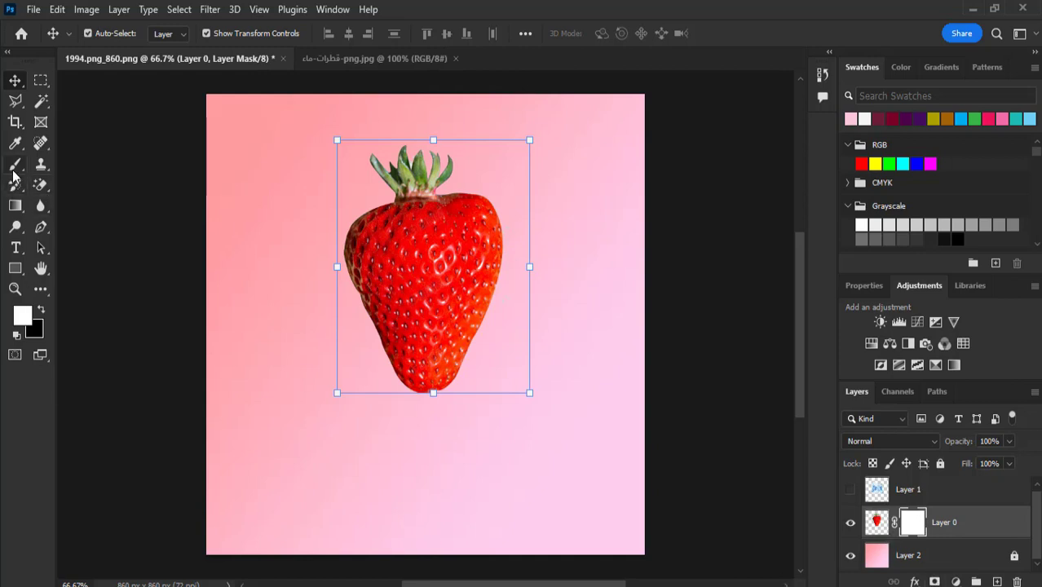
pyautogui.click(14, 168)
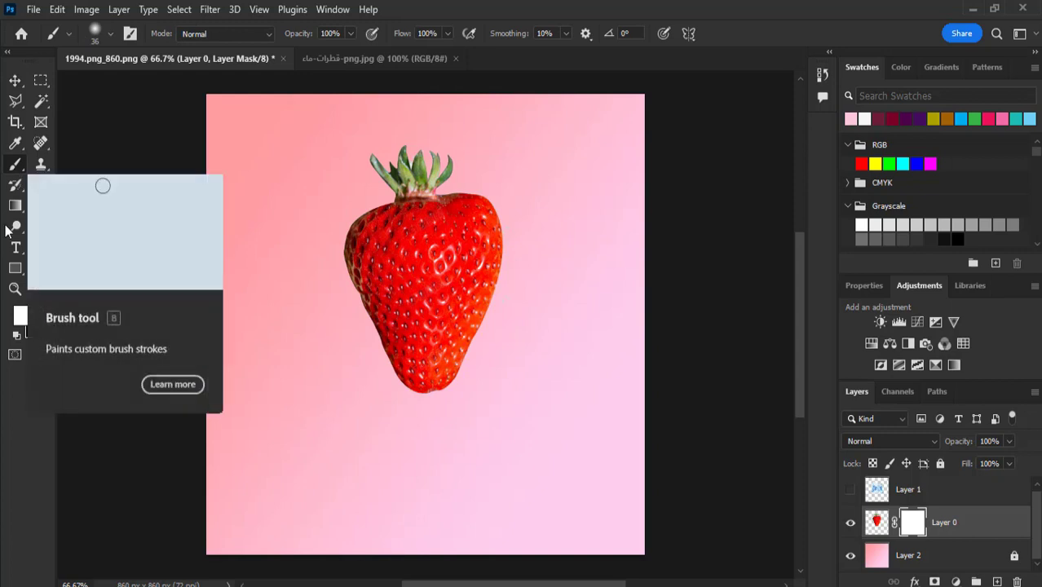
pyautogui.click(22, 318)
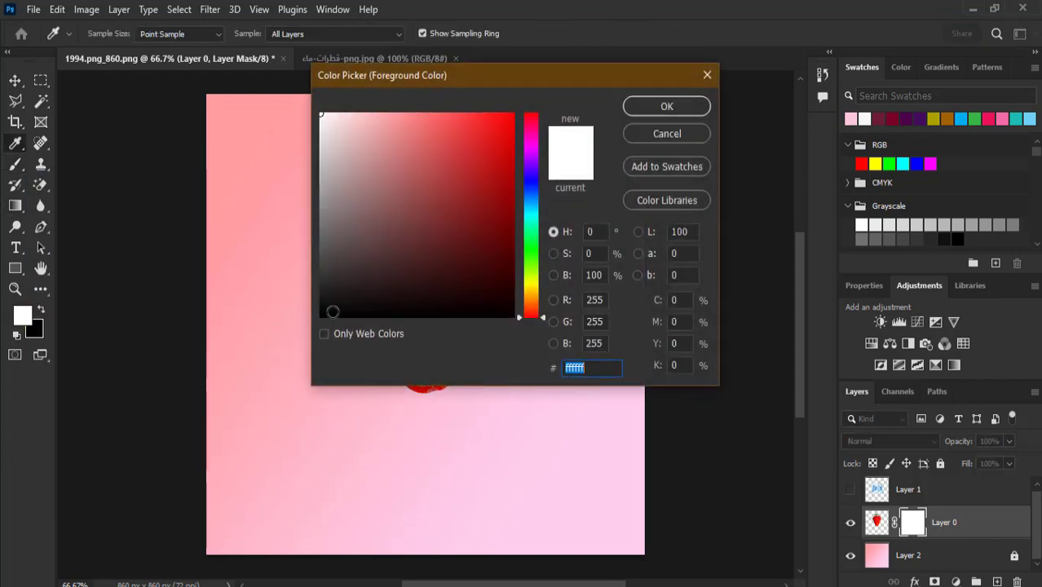
pyautogui.click(333, 311)
pyautogui.click(672, 132)
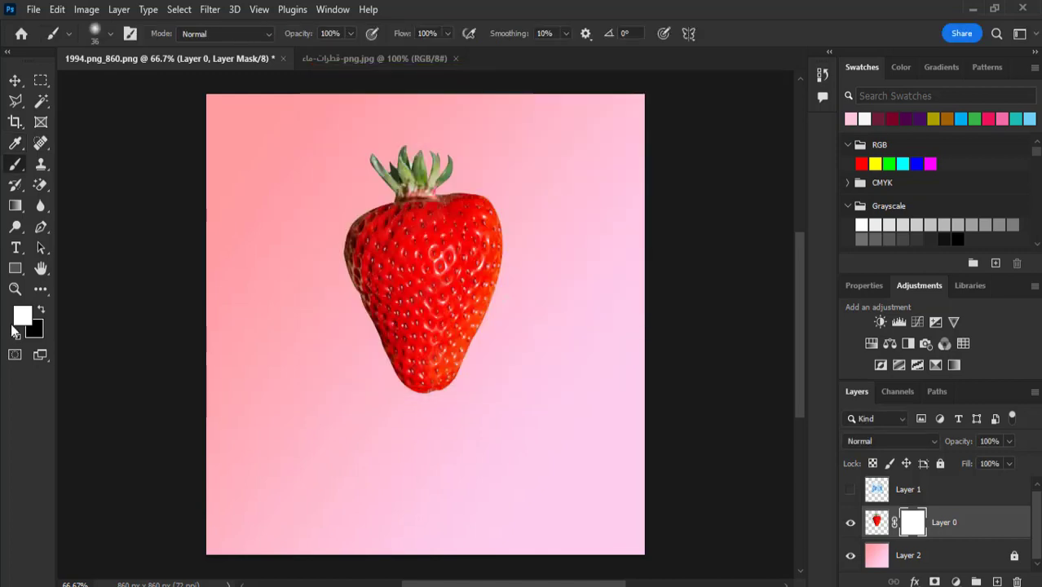
pyautogui.press('x')
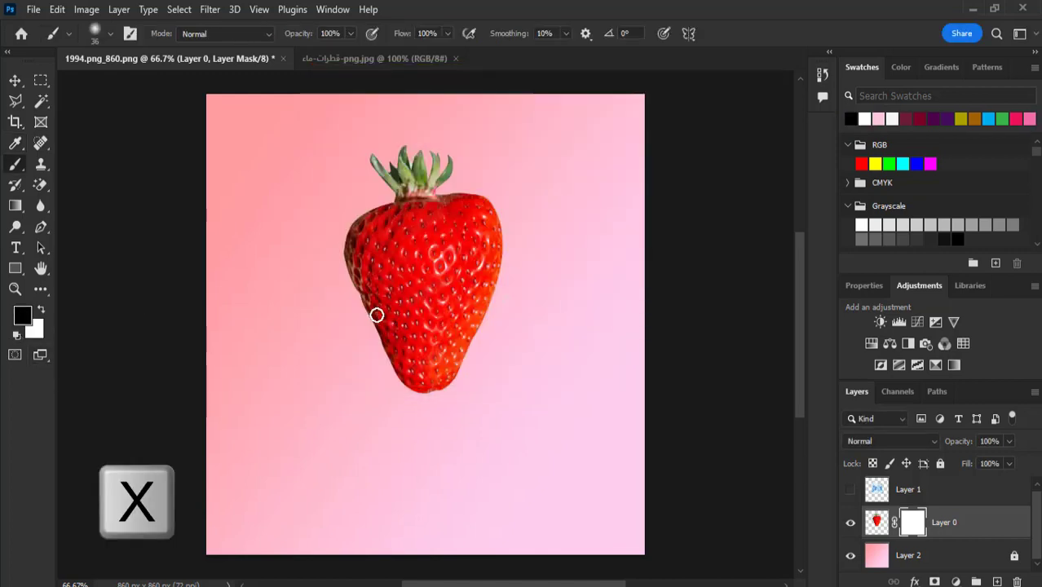
# Paint out the strawberry's lower half on the mask with a 92 px brush
pyautogui.rightClick(365, 318)
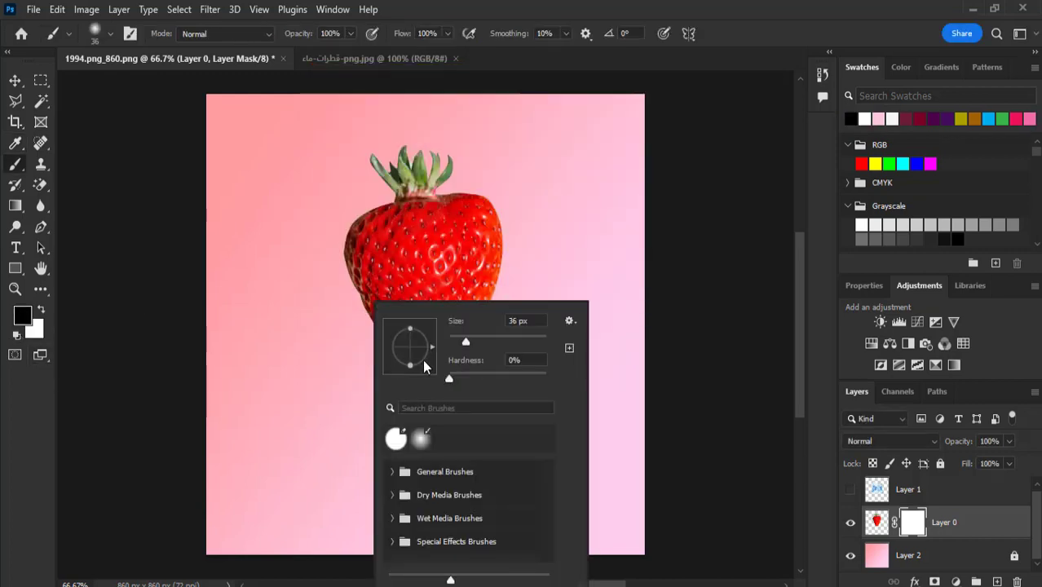
pyautogui.moveTo(469, 341); pyautogui.dragTo(492, 341)
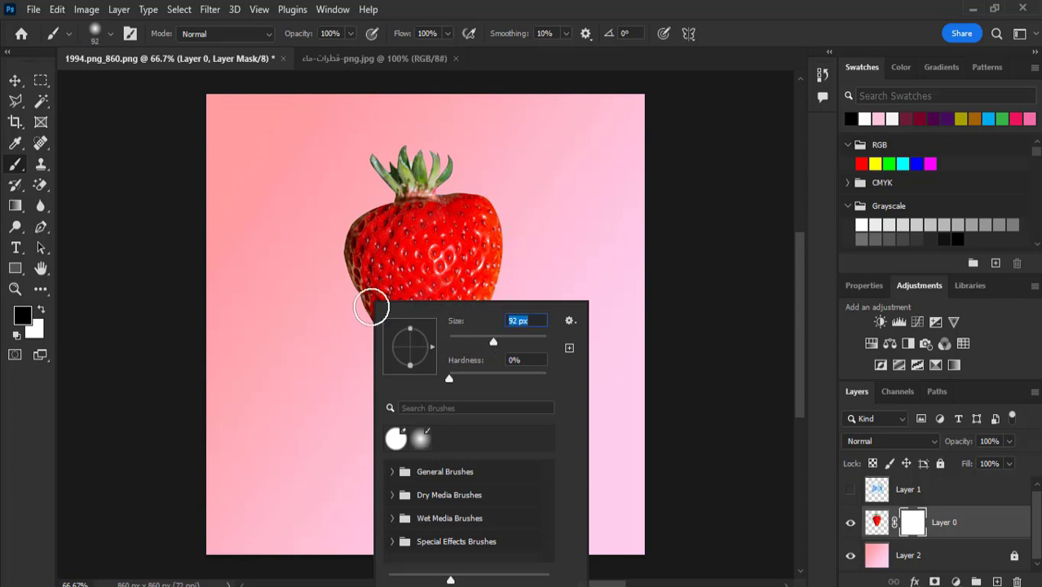
pyautogui.click(371, 307)
pyautogui.moveTo(371, 307); pyautogui.dragTo(494, 308)
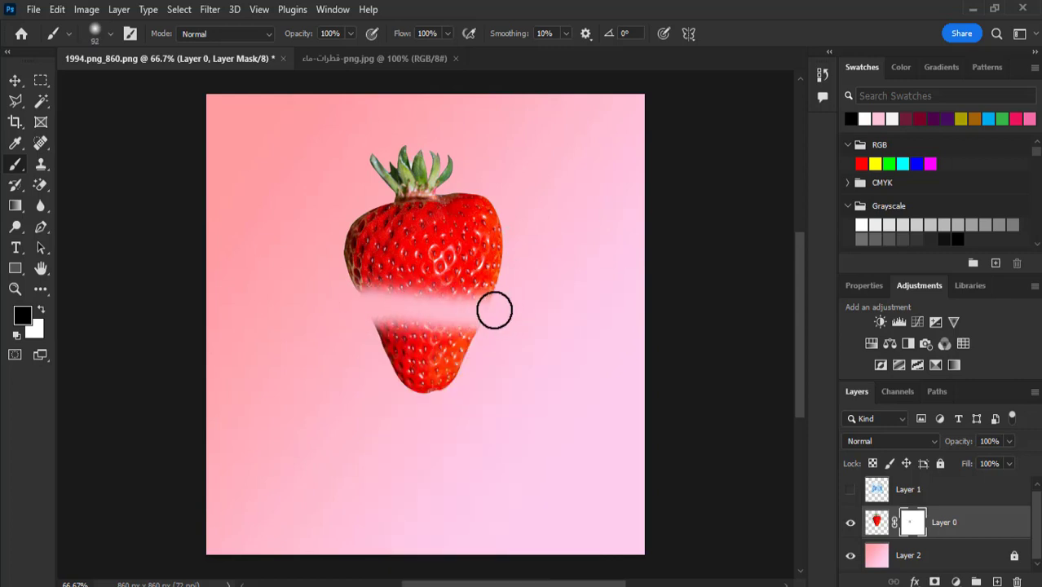
pyautogui.moveTo(404, 326)
pyautogui.mouseDown()
pyautogui.moveTo(384, 321)
pyautogui.moveTo(458, 330)
pyautogui.moveTo(430, 364)
pyautogui.moveTo(467, 393)
pyautogui.mouseUp()
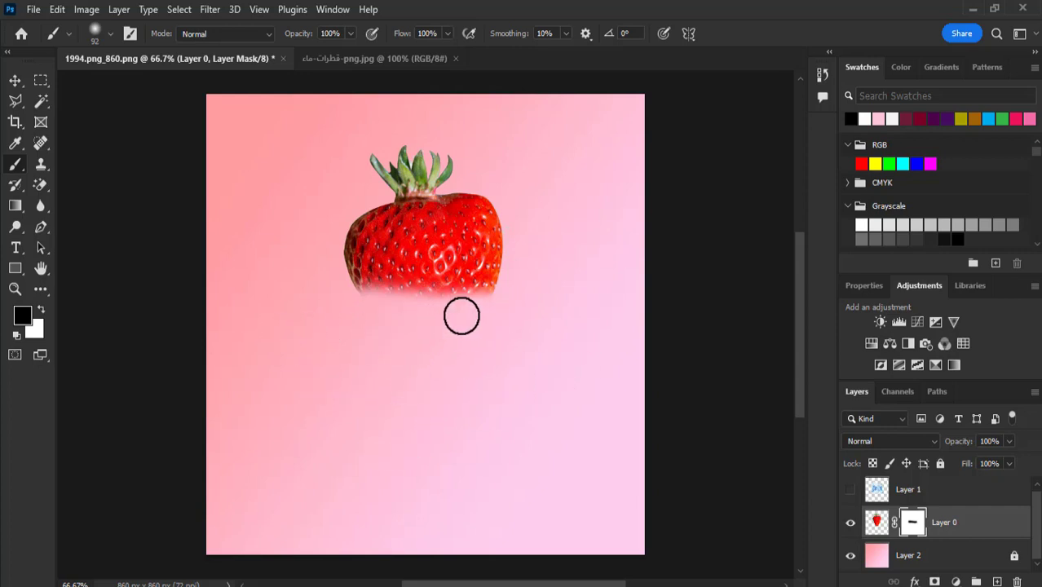
# Select the water splash Layer 1, turn on its visibility, and switch to the Move tool
pyautogui.click(15, 80)
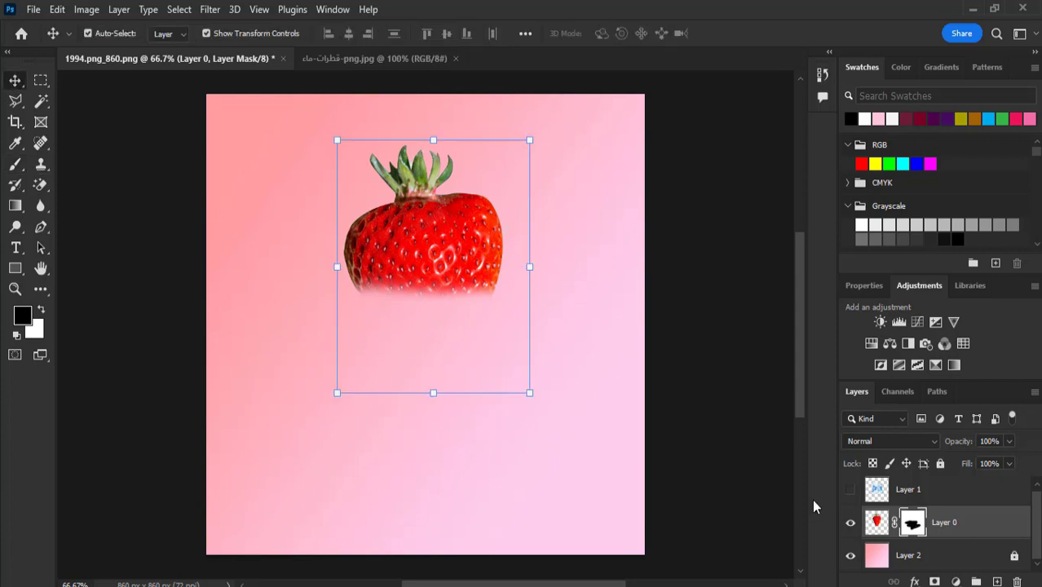
pyautogui.click(927, 491)
pyautogui.press('e')
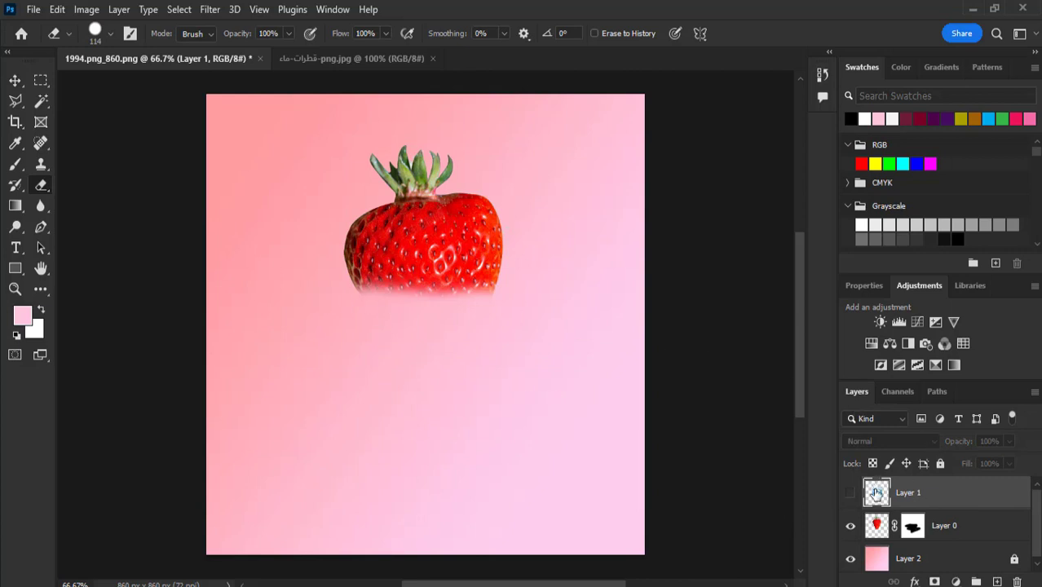
pyautogui.click(851, 495)
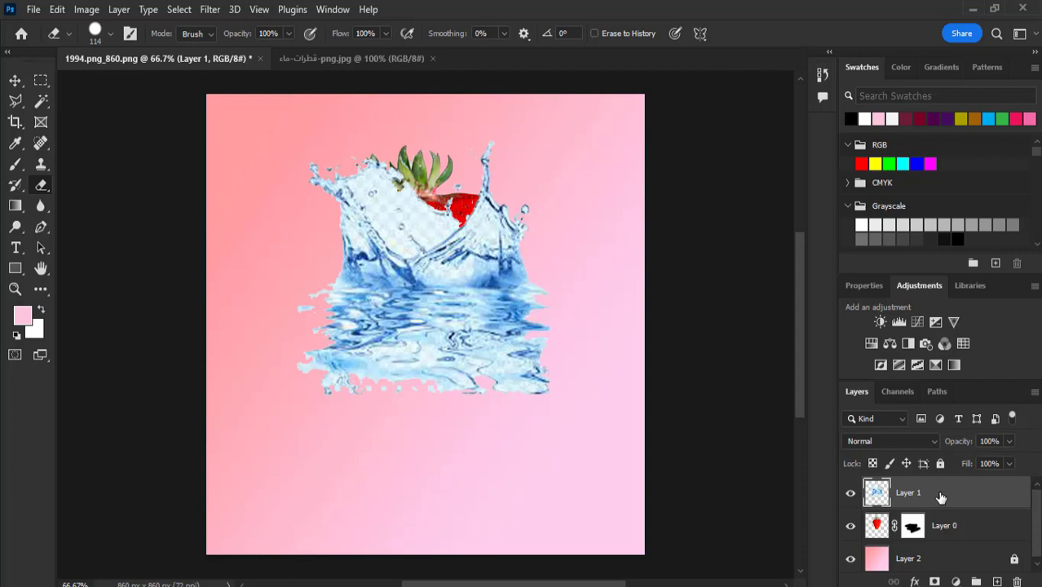
pyautogui.click(14, 80)
pyautogui.rightClick(385, 289)
# Free-transform the water splash and move it down about 70 px
pyautogui.hotkey('ctrl', 't')
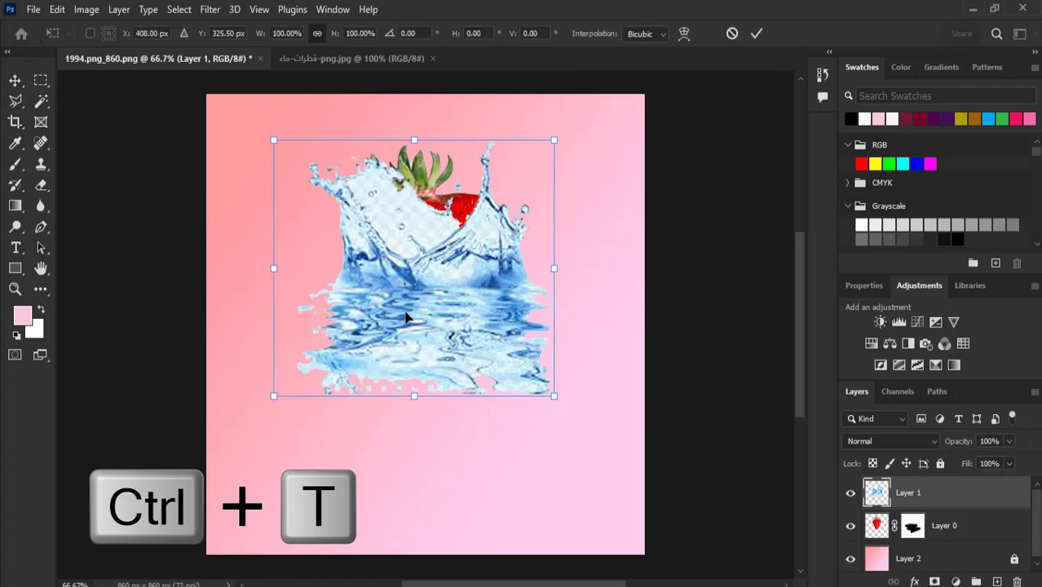
pyautogui.click(426, 324)
pyautogui.moveTo(427, 323); pyautogui.dragTo(428, 381)
# Warp the splash with its left and right sides pulled inward, then commit
pyautogui.rightClick(424, 381)
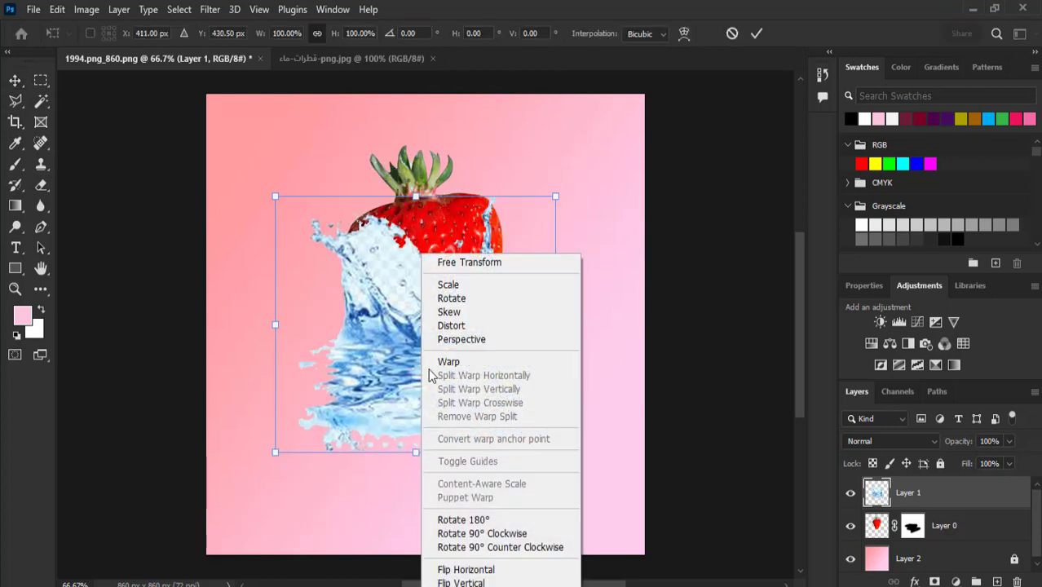
pyautogui.click(467, 368)
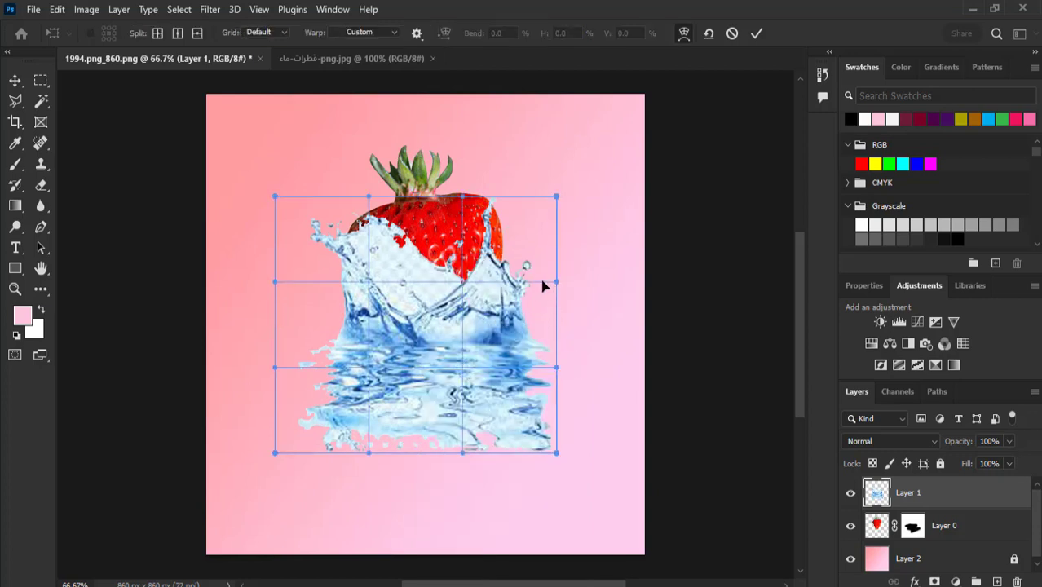
pyautogui.moveTo(544, 285); pyautogui.dragTo(464, 281)
pyautogui.moveTo(557, 374); pyautogui.dragTo(548, 382)
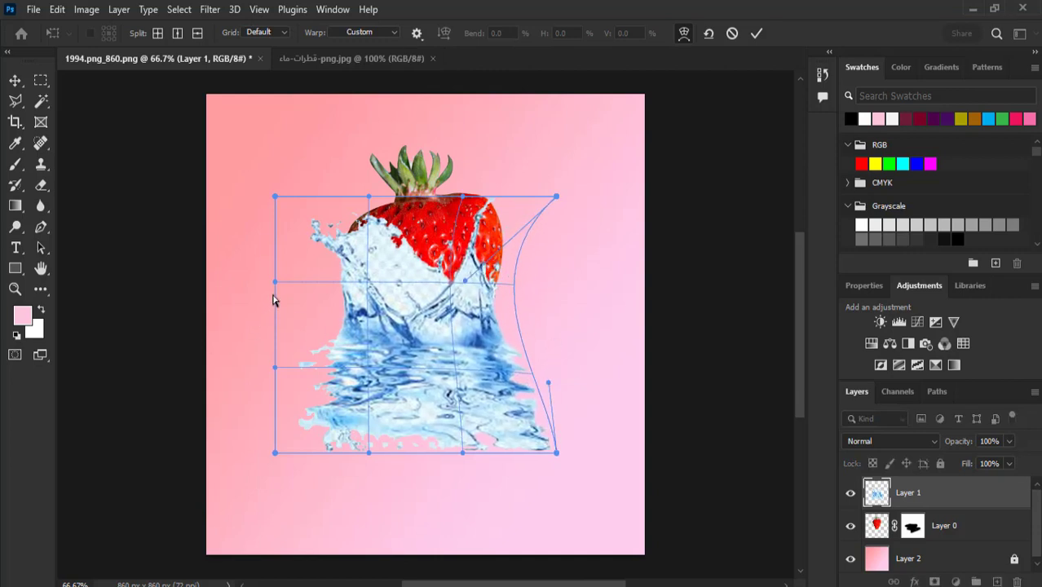
pyautogui.moveTo(273, 285)
pyautogui.mouseDown()
pyautogui.moveTo(430, 337)
pyautogui.moveTo(352, 320)
pyautogui.mouseUp()
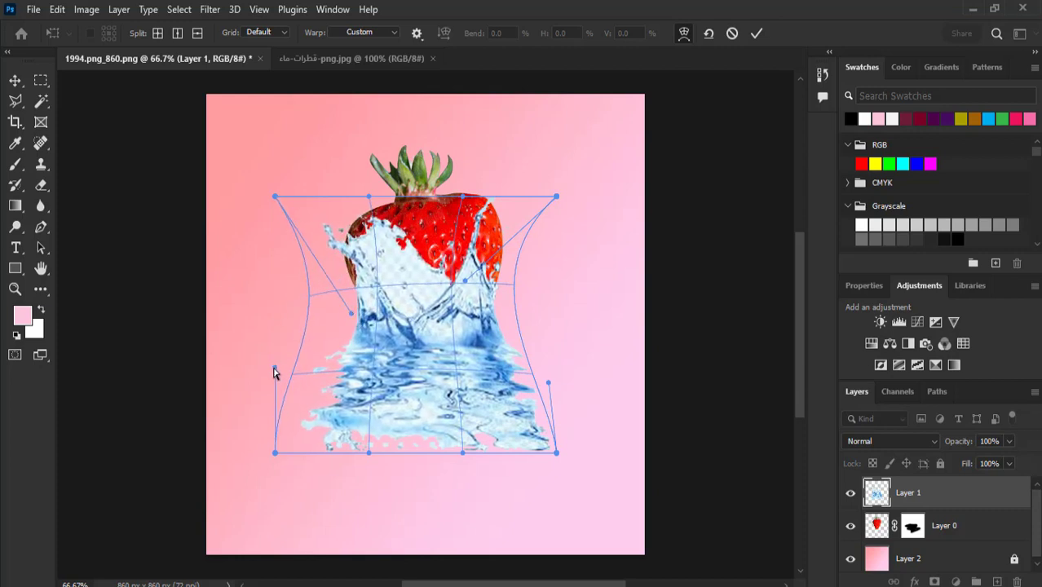
pyautogui.moveTo(274, 372)
pyautogui.mouseDown()
pyautogui.moveTo(332, 392)
pyautogui.moveTo(301, 385)
pyautogui.mouseUp()
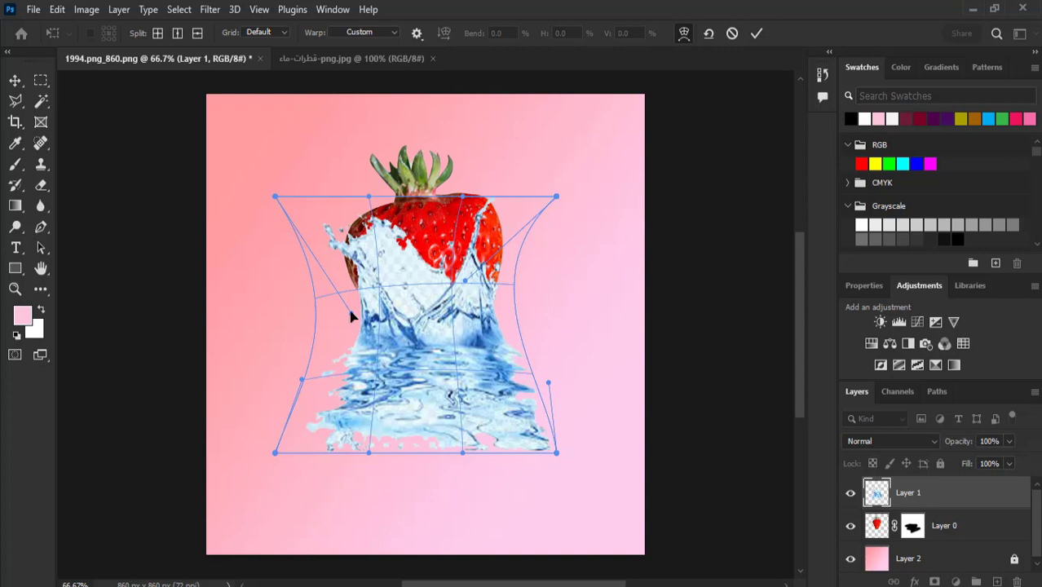
pyautogui.moveTo(350, 315); pyautogui.dragTo(345, 318)
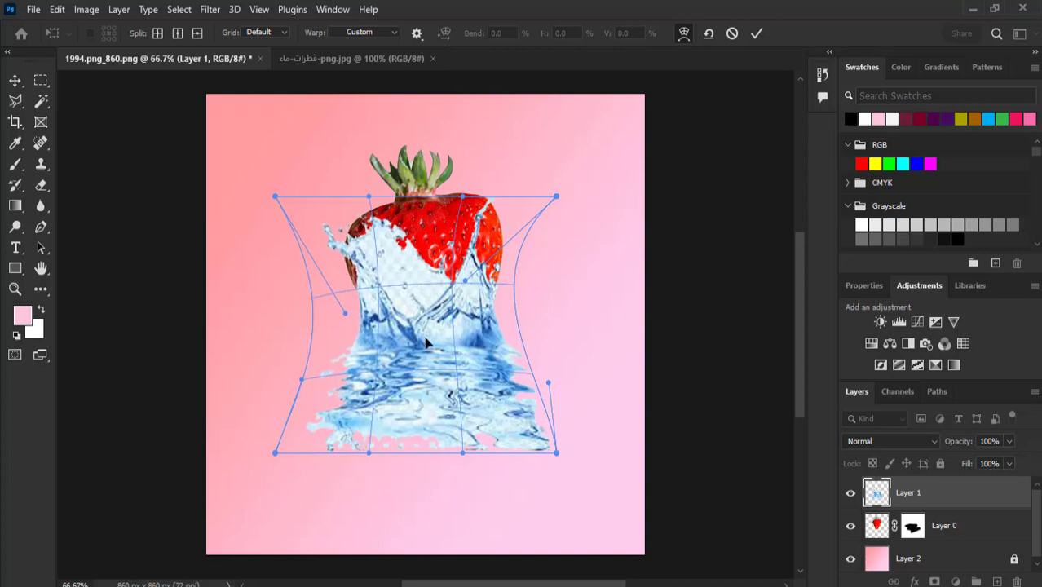
pyautogui.press('Return')
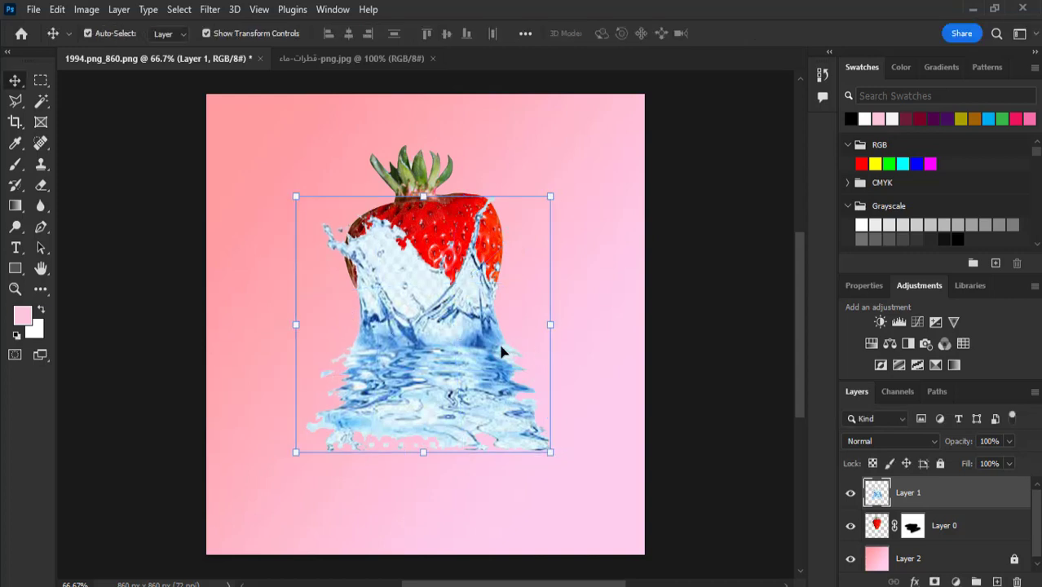
# Add a mask to Layer 1 and pick a soft round brush in black
pyautogui.click(934, 582)
pyautogui.press('d')
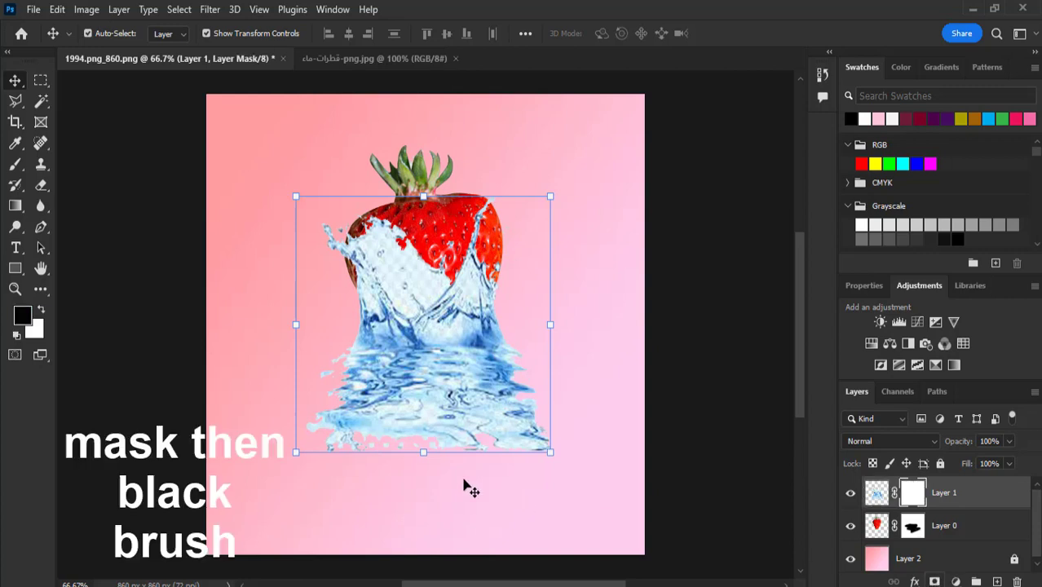
pyautogui.click(15, 164)
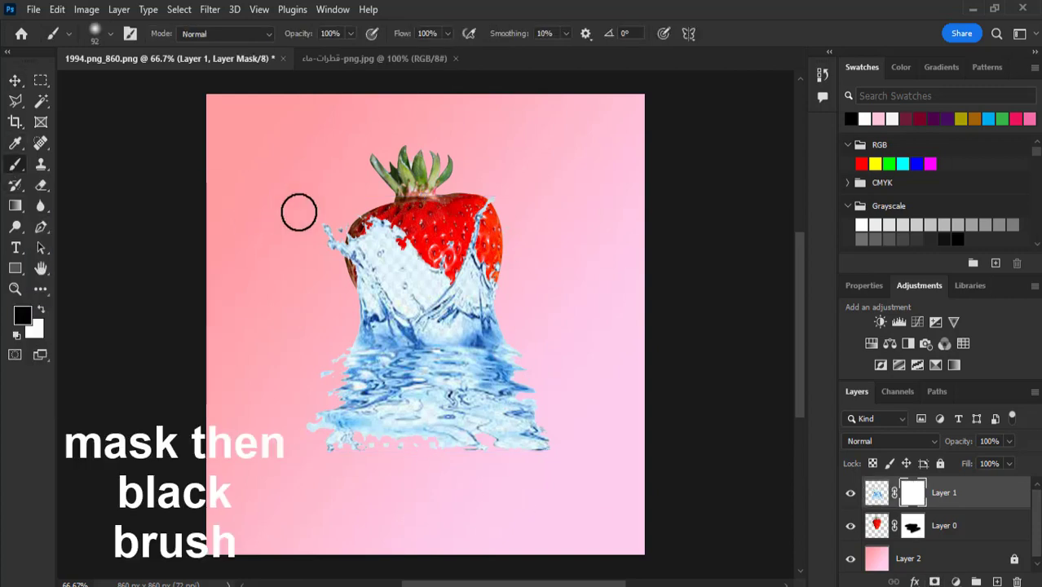
pyautogui.rightClick(329, 226)
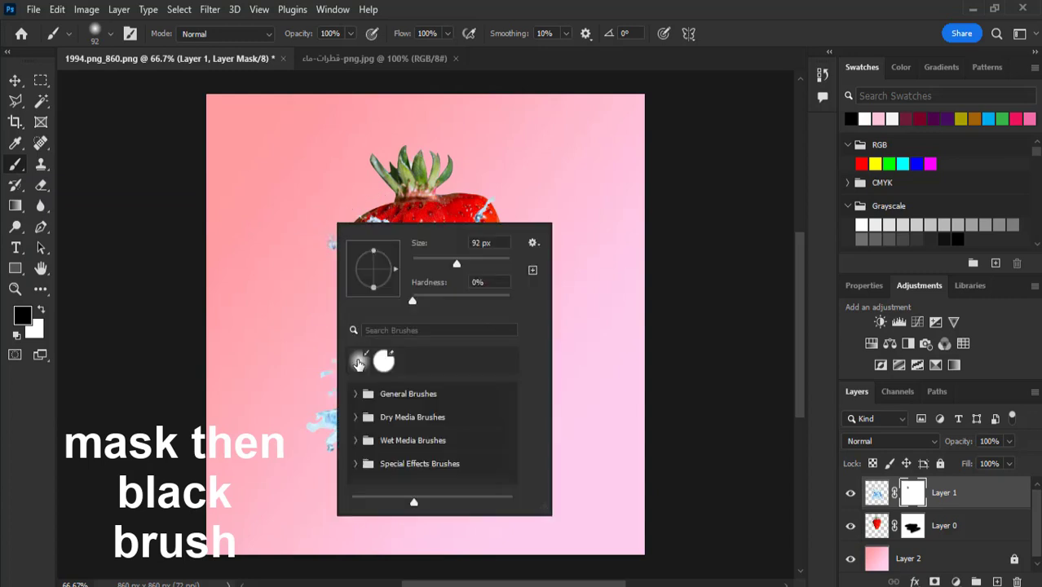
pyautogui.click(358, 362)
pyautogui.click(352, 203)
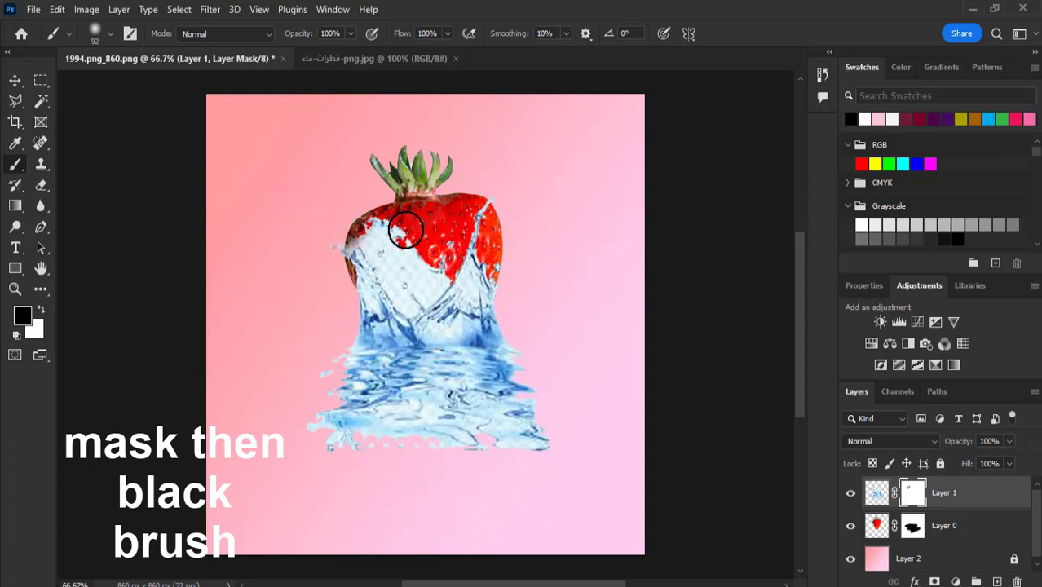
# Paint out water over the strawberry's top and stray droplets, undoing two strokes
pyautogui.moveTo(405, 231)
pyautogui.mouseDown()
pyautogui.moveTo(318, 254)
pyautogui.moveTo(507, 234)
pyautogui.moveTo(473, 260)
pyautogui.moveTo(496, 259)
pyautogui.moveTo(421, 252)
pyautogui.moveTo(325, 269)
pyautogui.moveTo(456, 256)
pyautogui.mouseUp()
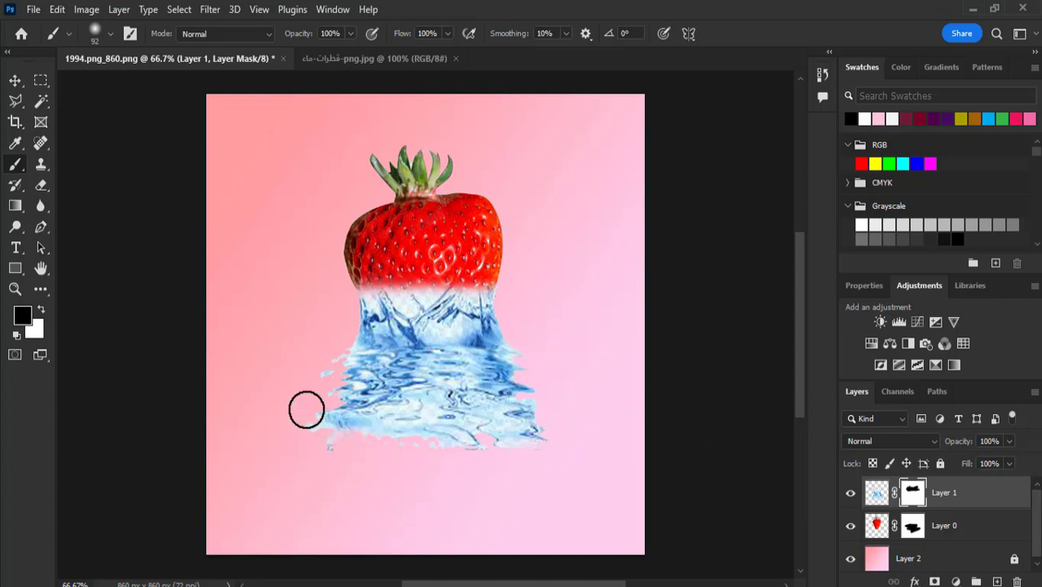
pyautogui.moveTo(307, 409); pyautogui.dragTo(530, 449)
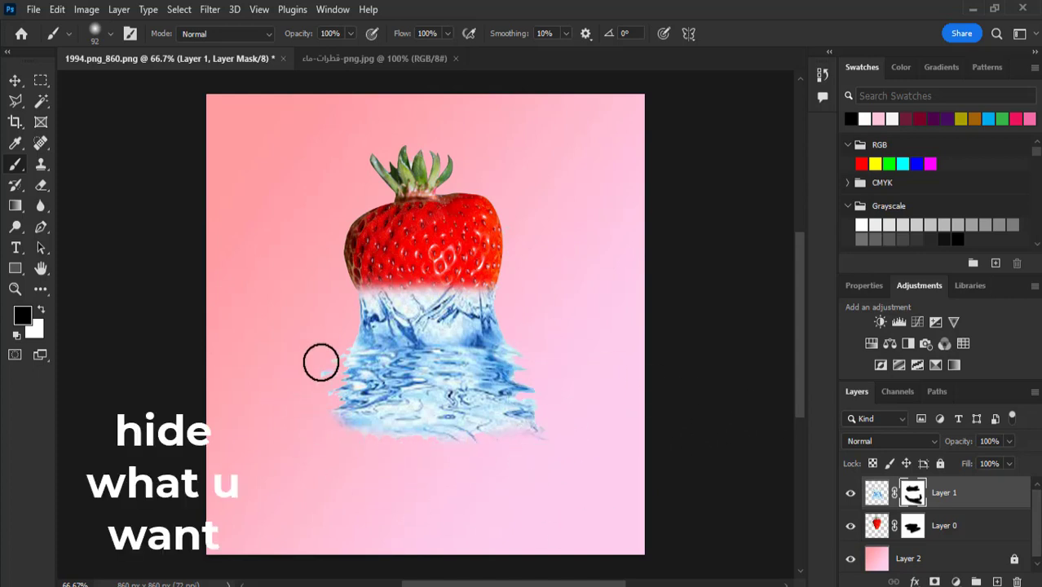
pyautogui.hotkey('ctrl', 'z')
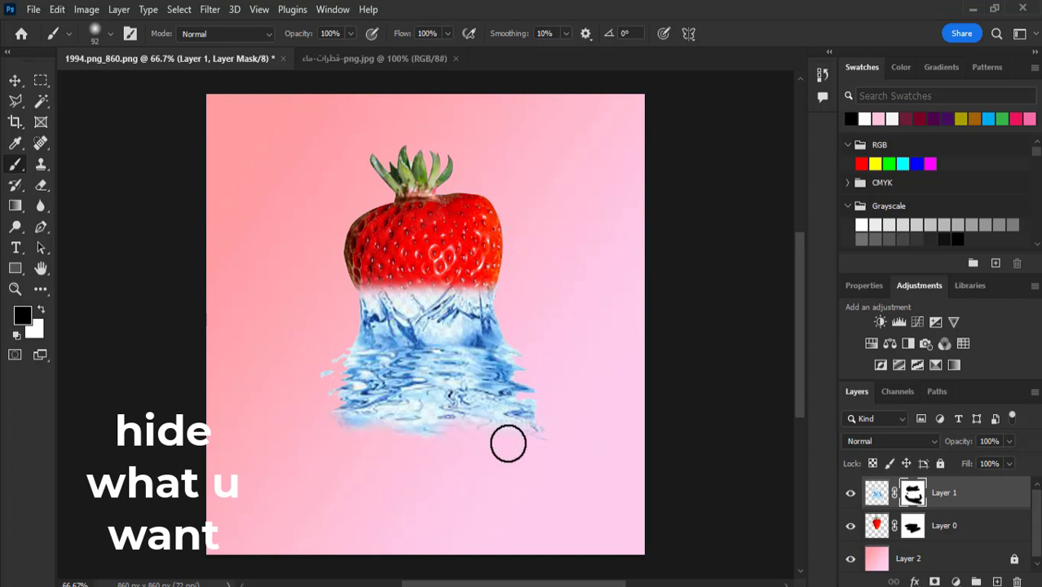
pyautogui.hotkey('ctrl', 'z')
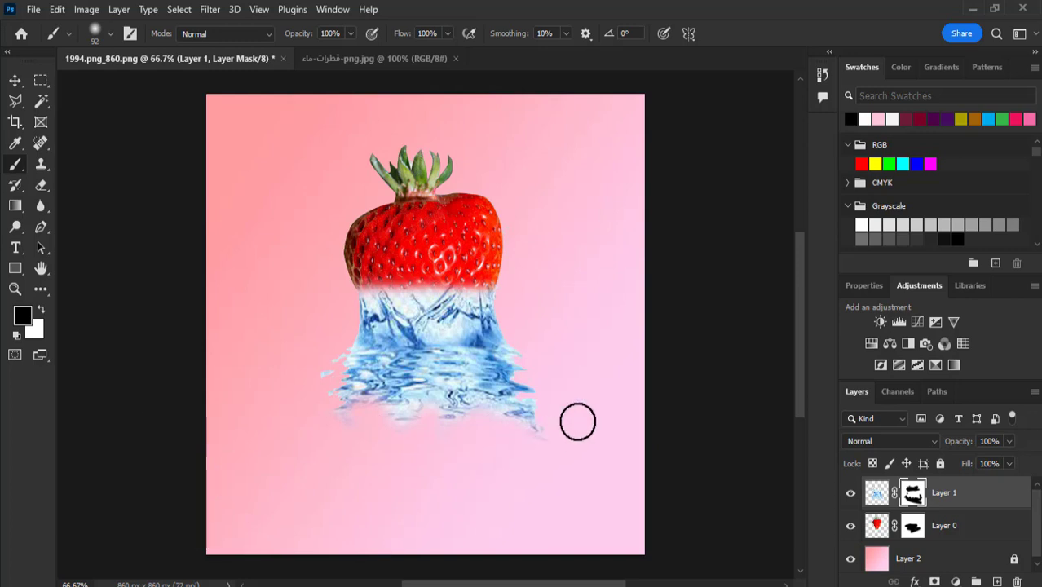
# Nudge the water splash slightly, select Layer 1's mask, and show the adjustment layer list
pyautogui.click(14, 80)
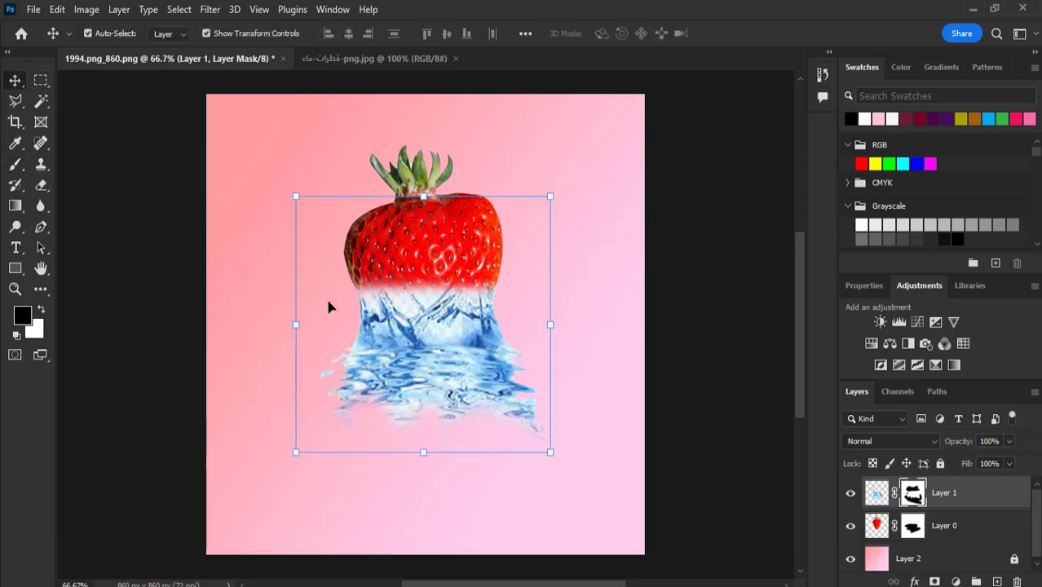
pyautogui.moveTo(441, 338); pyautogui.dragTo(440, 328)
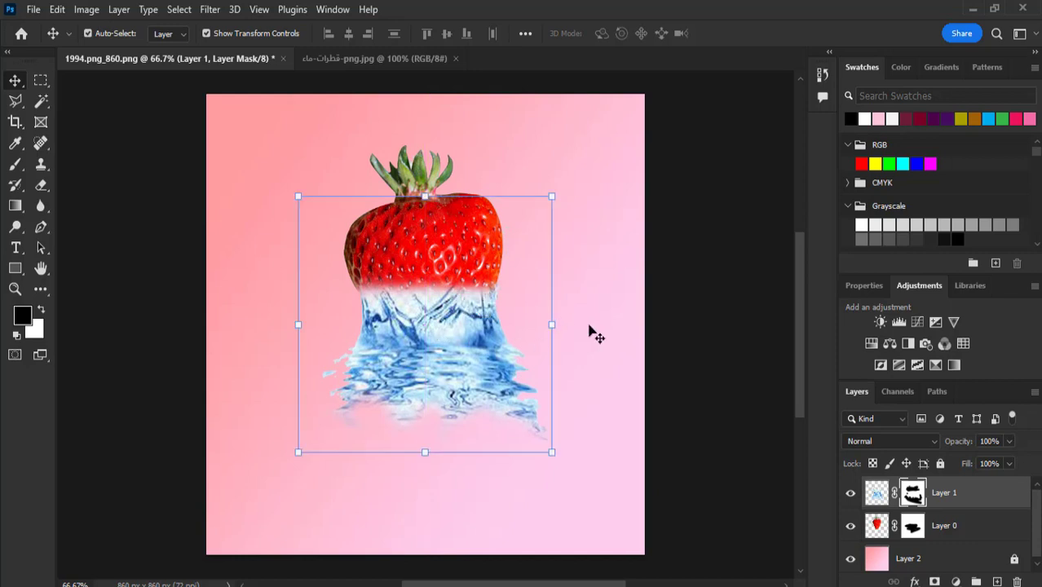
pyautogui.click(596, 334)
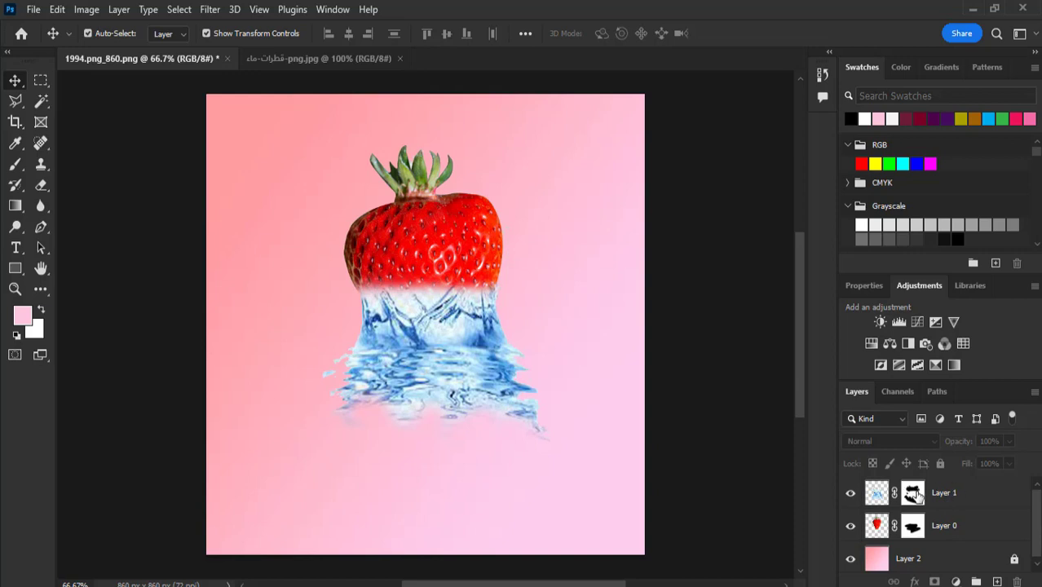
pyautogui.click(914, 493)
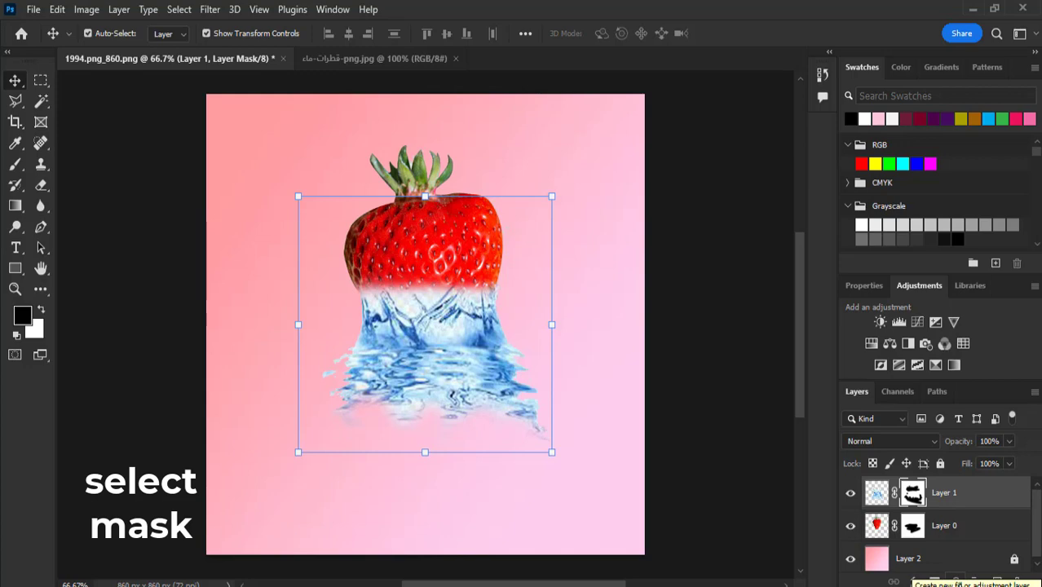
pyautogui.click(955, 580)
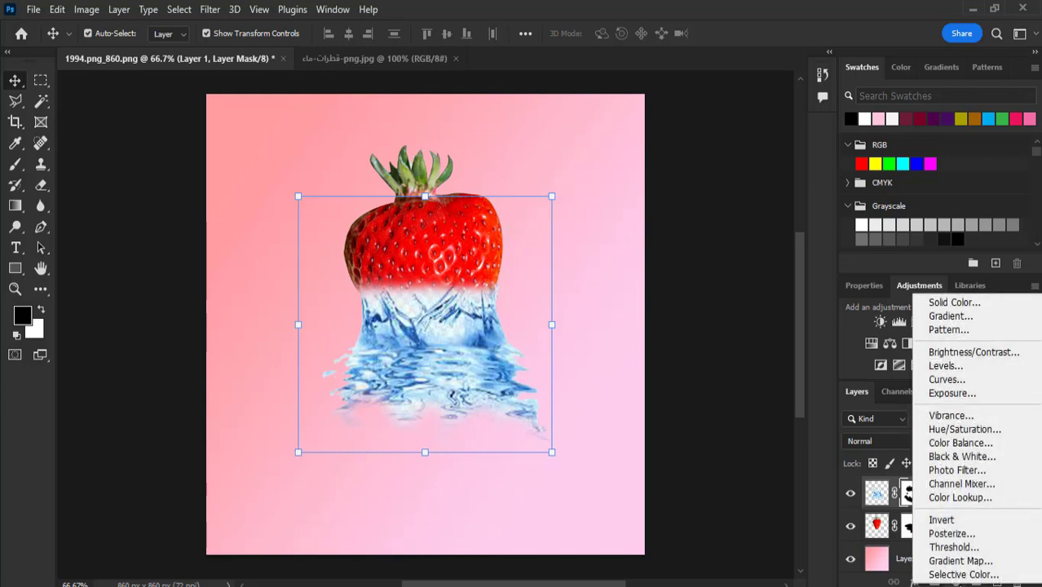
# Add a Hue/Saturation adjustment clipped to Layer 1 with Colorize turned on
pyautogui.click(962, 430)
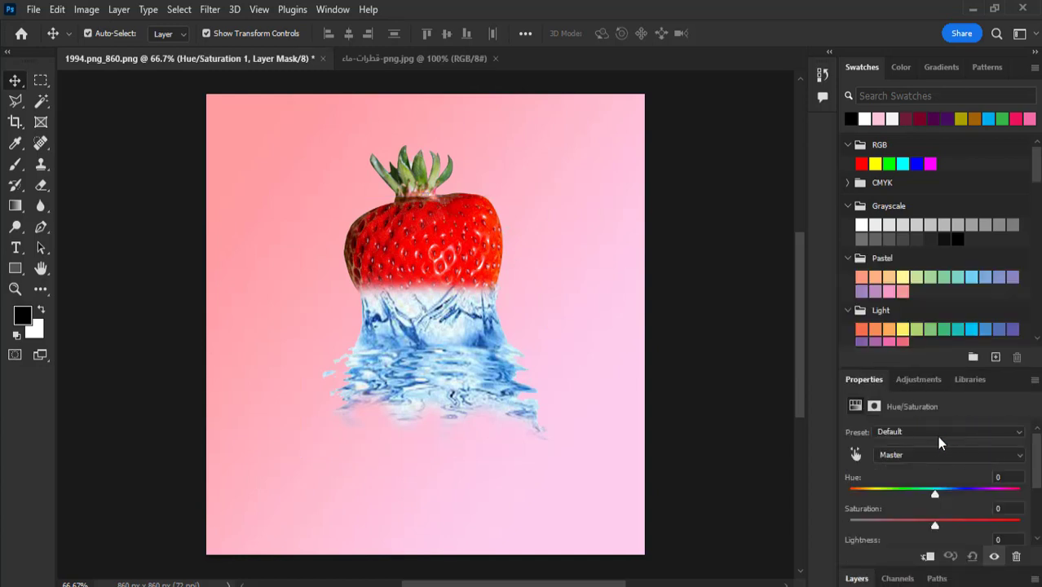
pyautogui.scroll(-2, 954, 506)
pyautogui.scroll(2, 953, 518)
pyautogui.click(928, 558)
pyautogui.scroll(-1, 940, 503)
pyautogui.scroll(-1, 940, 503)
pyautogui.scroll(-1, 940, 504)
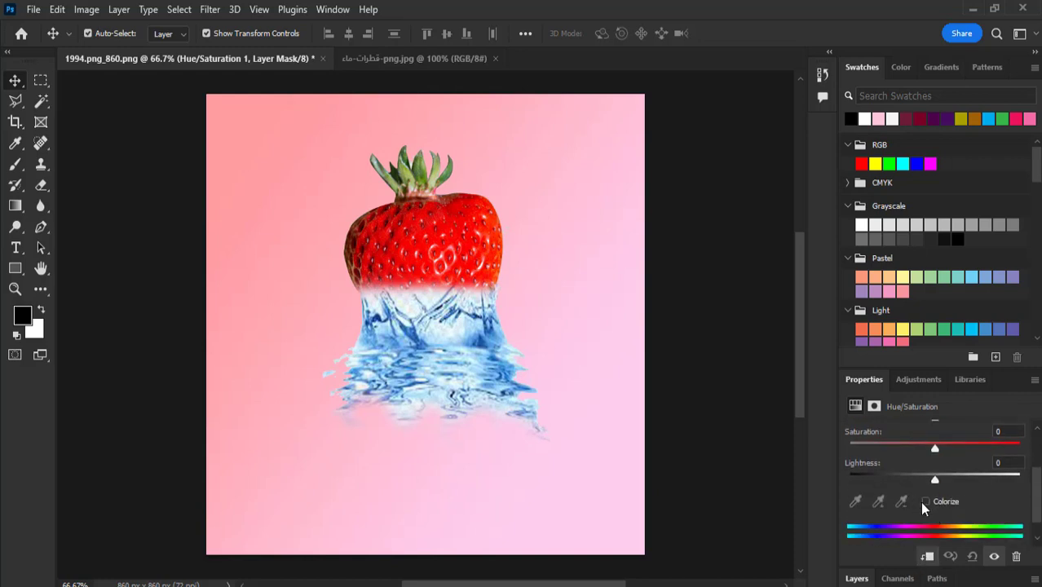
pyautogui.click(927, 501)
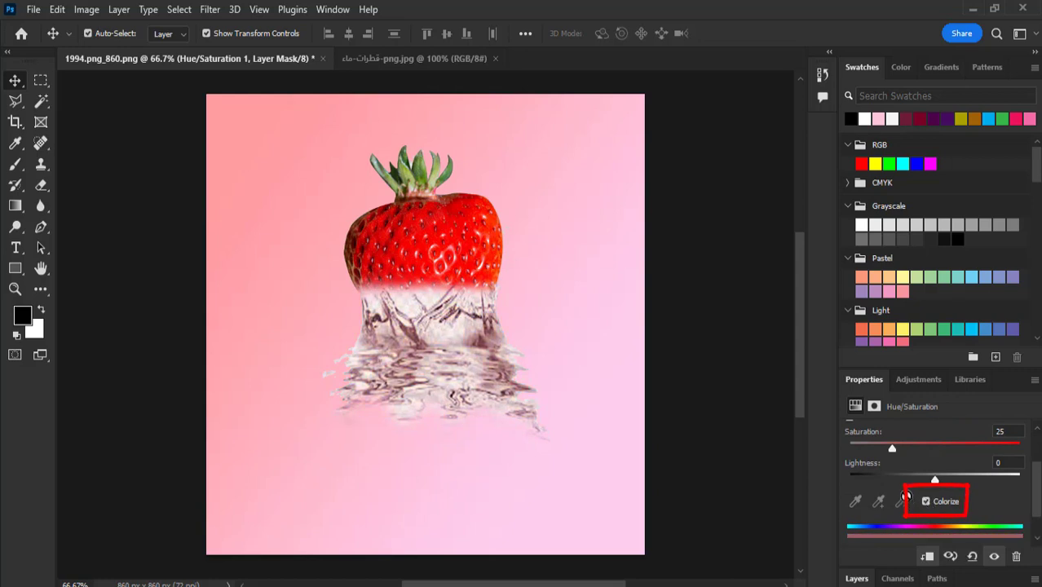
pyautogui.scroll(1, 897, 481)
pyautogui.scroll(1, 858, 457)
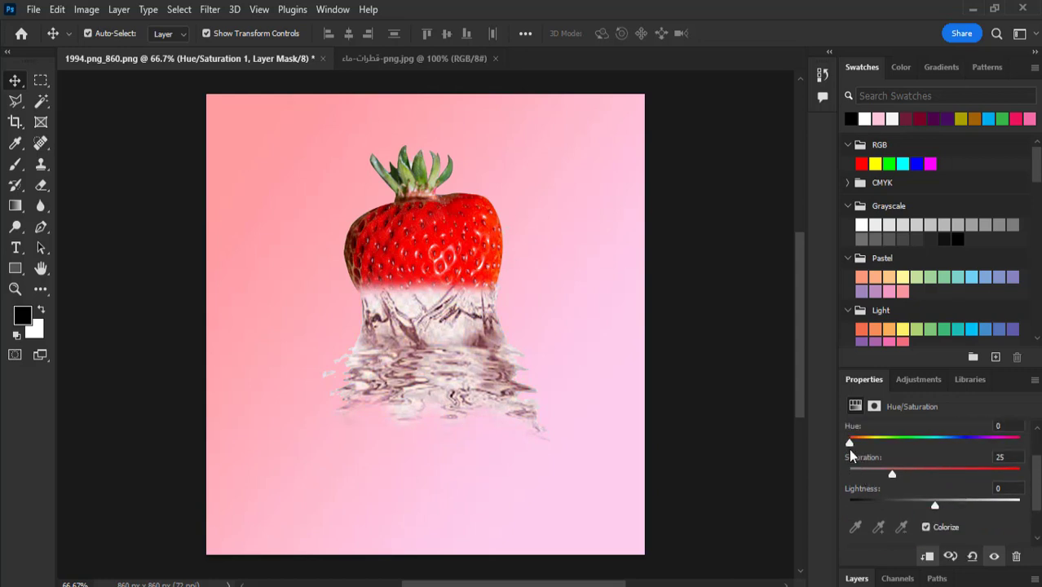
# Drag the Hue/Saturation sliders to Hue 360, Saturation 83 and Lightness -17
pyautogui.moveTo(850, 441); pyautogui.dragTo(1018, 441)
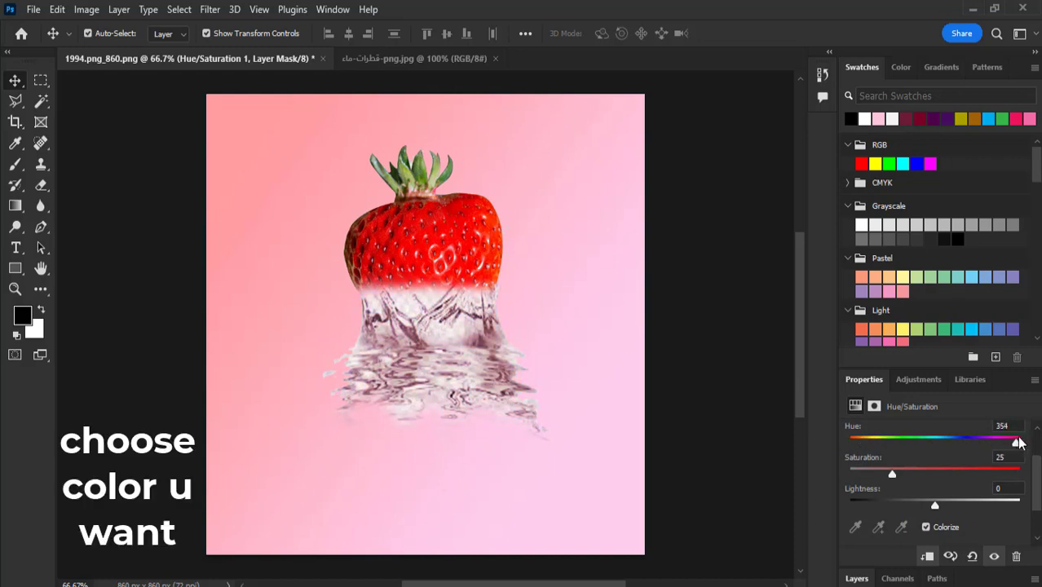
pyautogui.moveTo(892, 473); pyautogui.dragTo(991, 472)
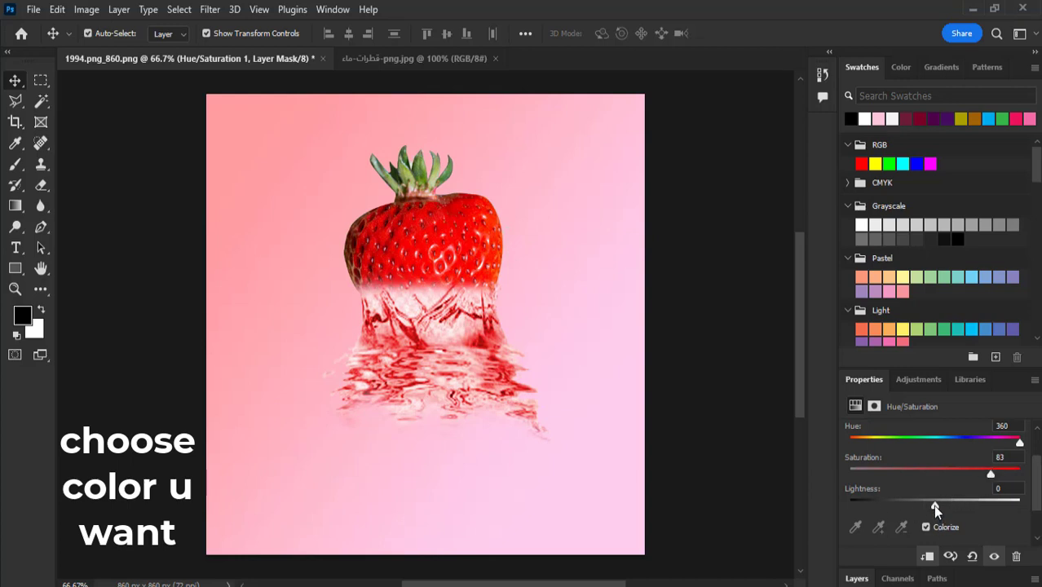
pyautogui.moveTo(935, 507)
pyautogui.mouseDown()
pyautogui.moveTo(905, 509)
pyautogui.moveTo(953, 502)
pyautogui.moveTo(919, 508)
pyautogui.mouseUp()
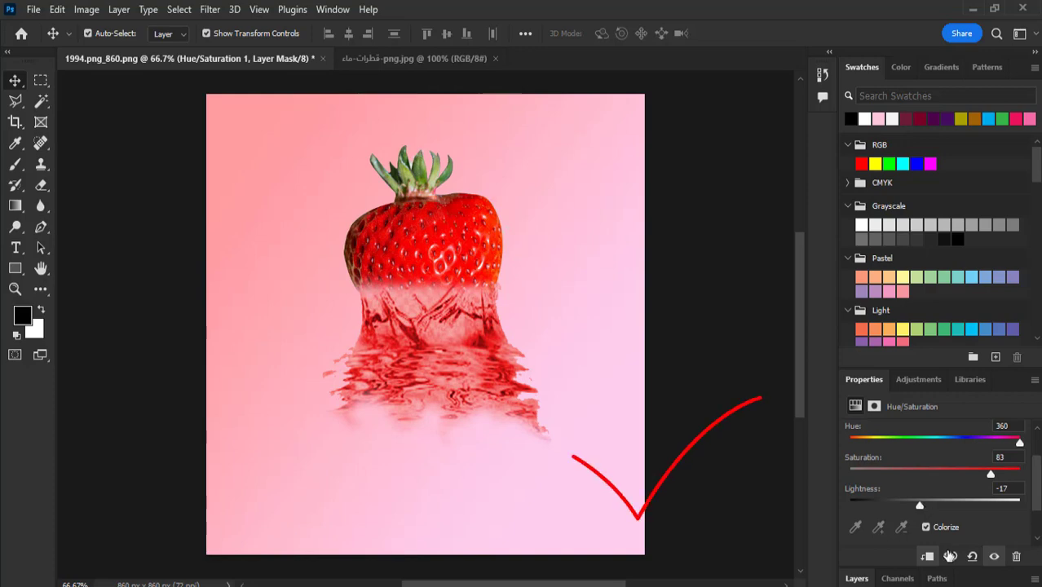
pyautogui.scroll(-2, 954, 511)
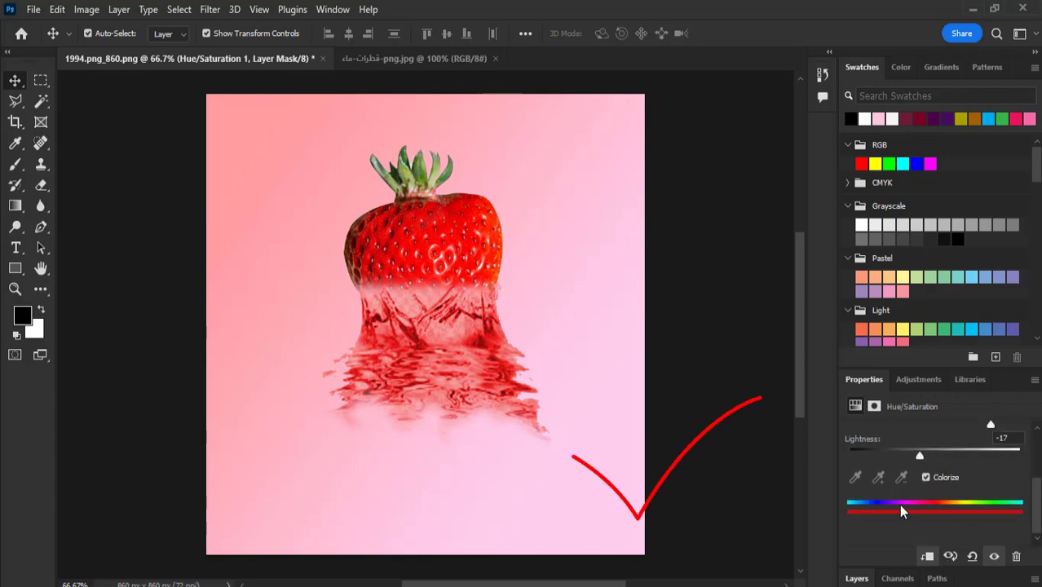